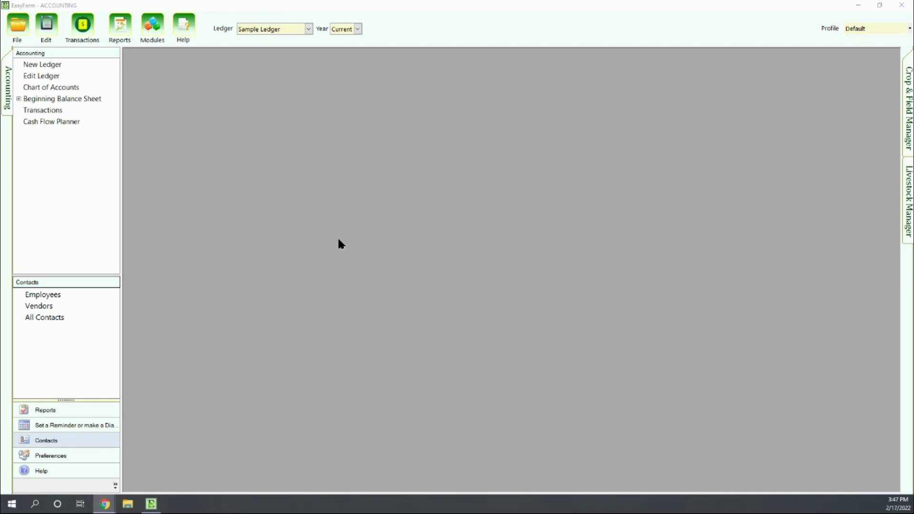
Open the Chart of Accounts on Asset accounts and edit the 1001 MY BANK account.
{"action": "left_click", "coordinate": [48, 88]}
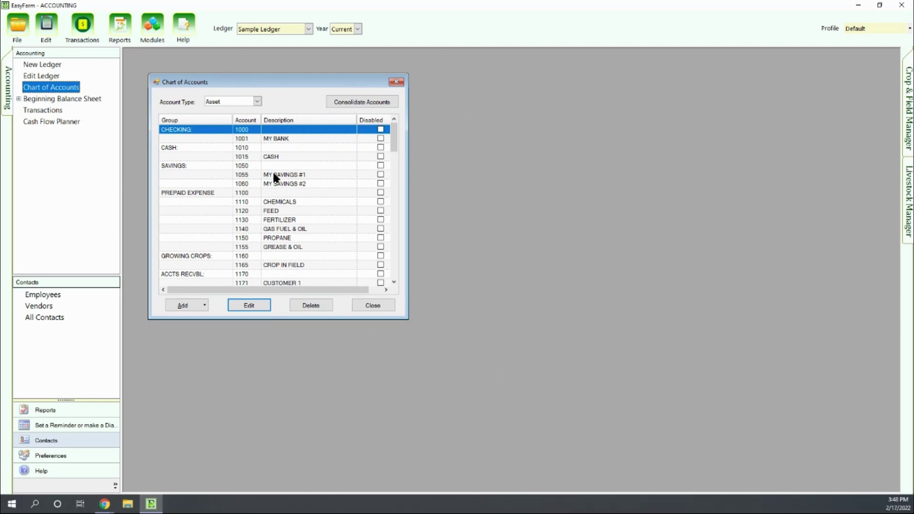
{"action": "left_click", "coordinate": [258, 101]}
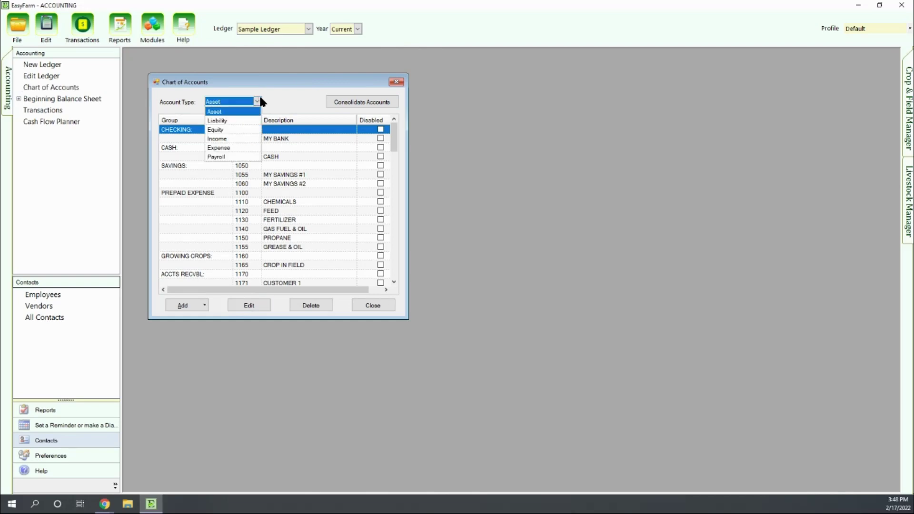
{"action": "left_click", "coordinate": [288, 95]}
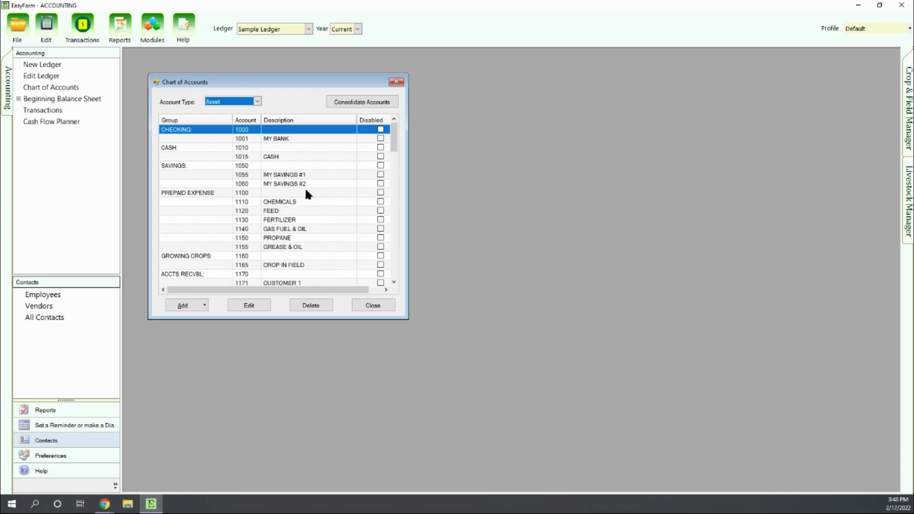
{"action": "scroll", "coordinate": [309, 186], "scroll_direction": "down", "scroll_amount": 3}
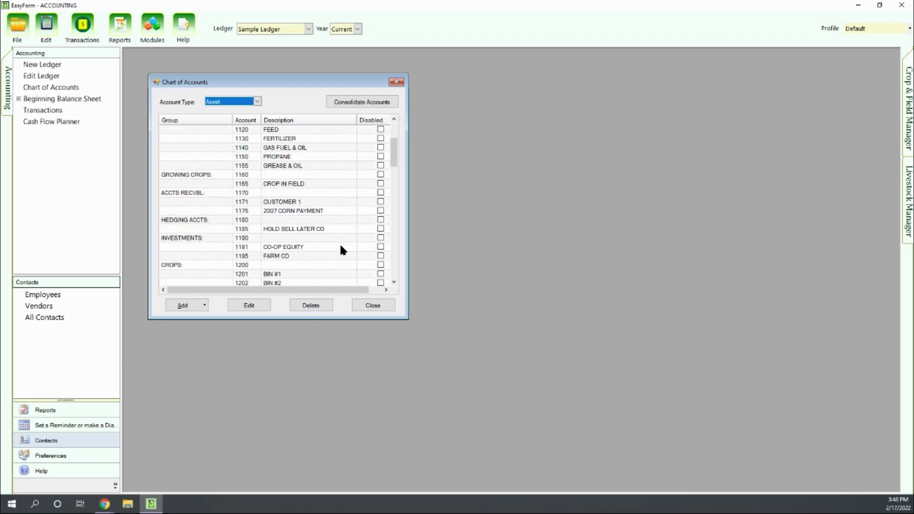
{"action": "scroll", "coordinate": [339, 242], "scroll_direction": "up", "scroll_amount": 3}
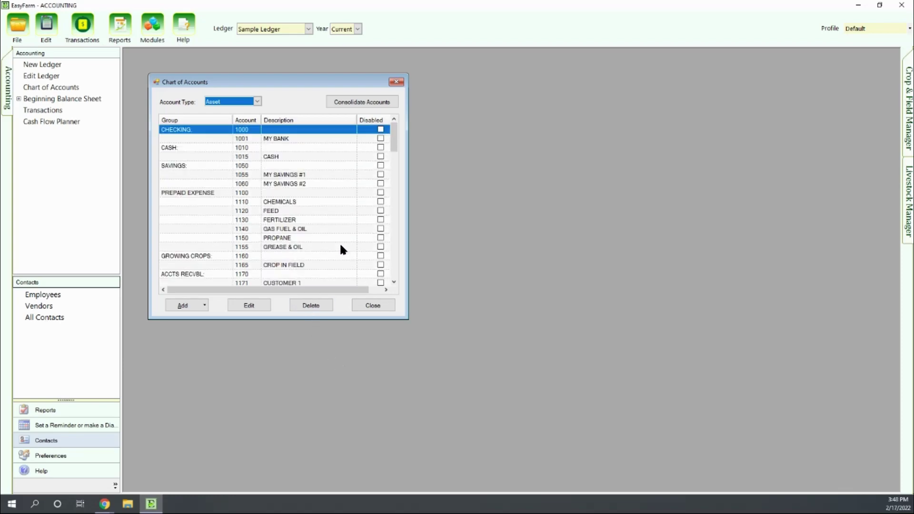
{"action": "left_click", "coordinate": [273, 139]}
{"action": "left_click", "coordinate": [248, 304]}
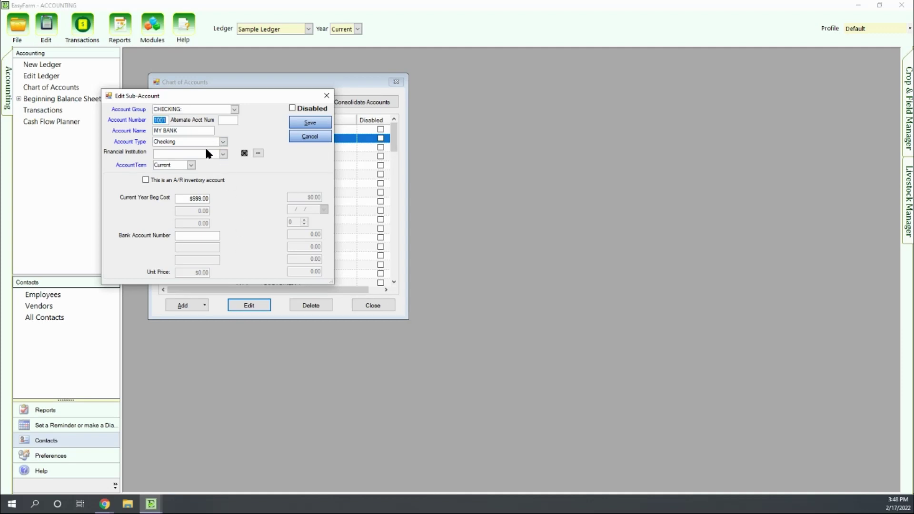
Close the MY BANK dialog and switch the Chart of Accounts to Expense accounts.
{"action": "left_click", "coordinate": [327, 95]}
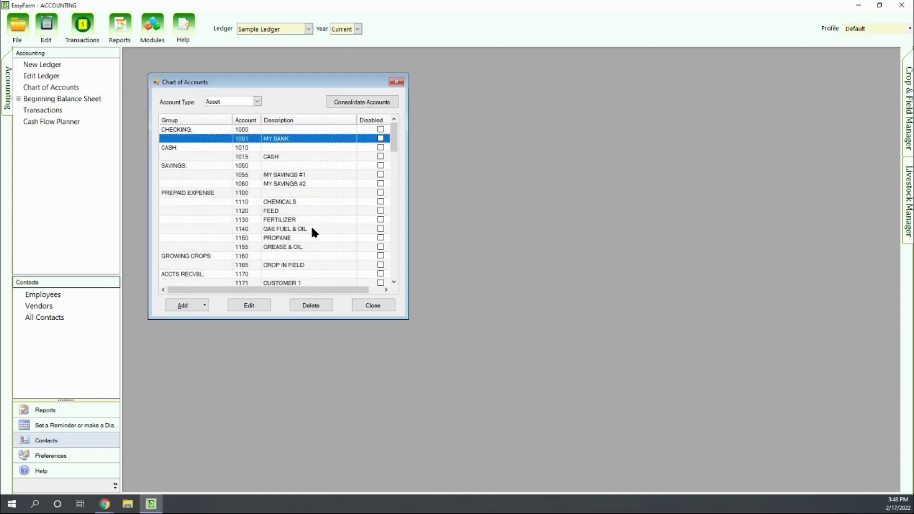
{"action": "left_click", "coordinate": [257, 102]}
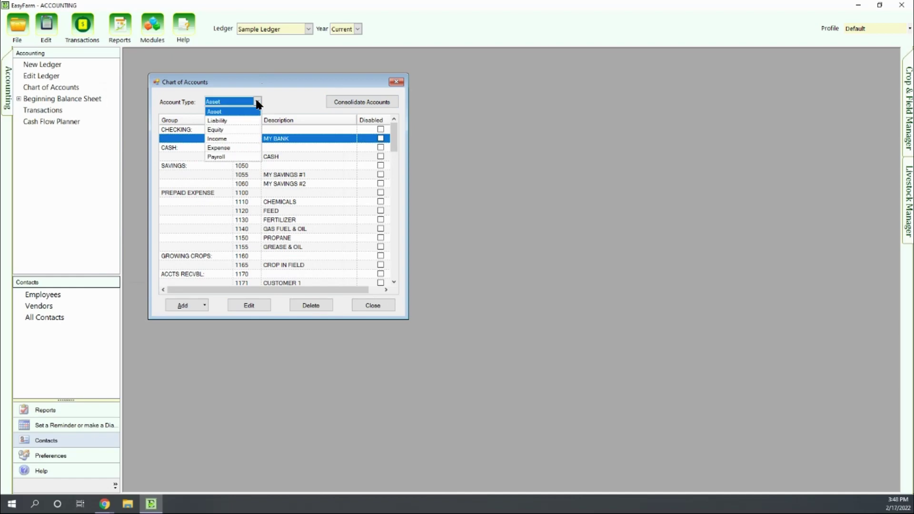
{"action": "left_click", "coordinate": [218, 148]}
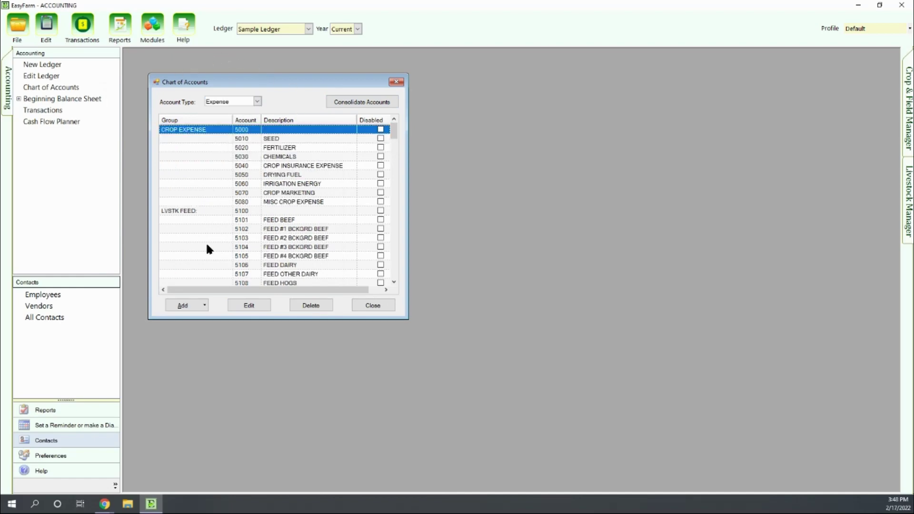
Open 5010 SEED for editing and confirm its account type is Seed.
{"action": "left_click", "coordinate": [276, 141]}
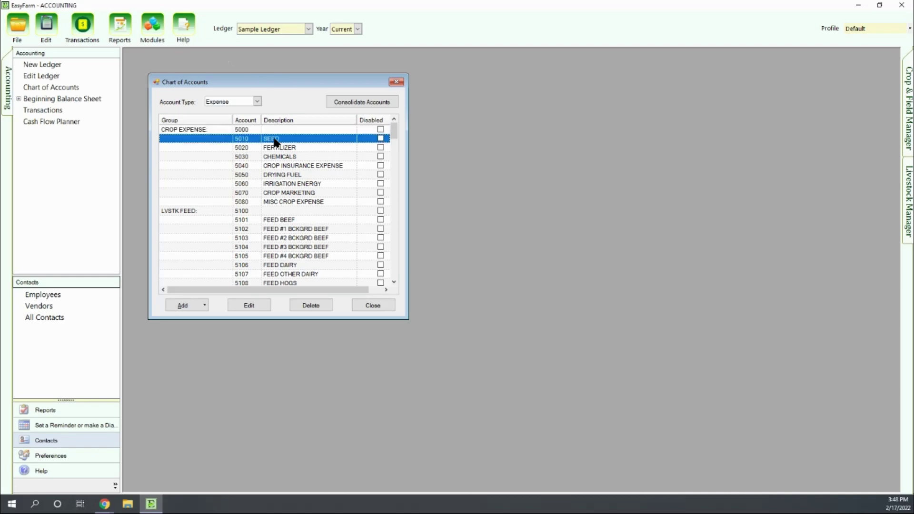
{"action": "left_click", "coordinate": [237, 304]}
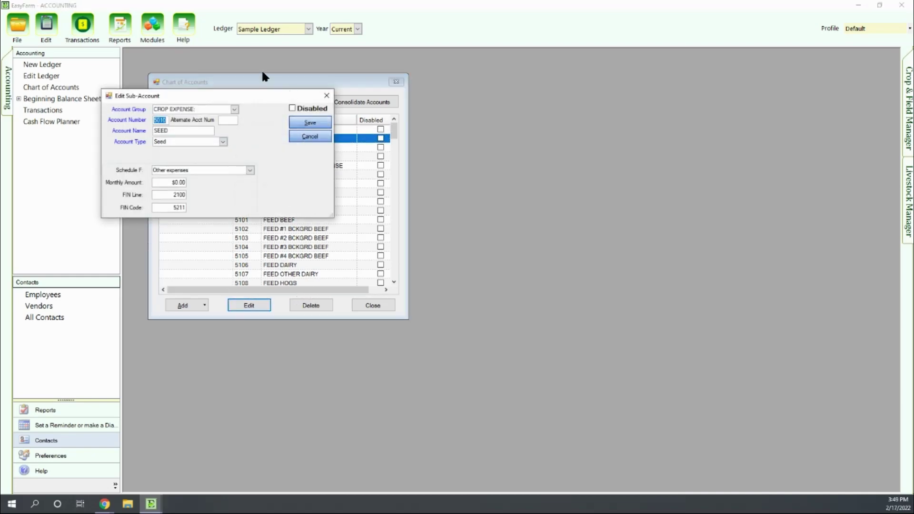
{"action": "left_click", "coordinate": [222, 141]}
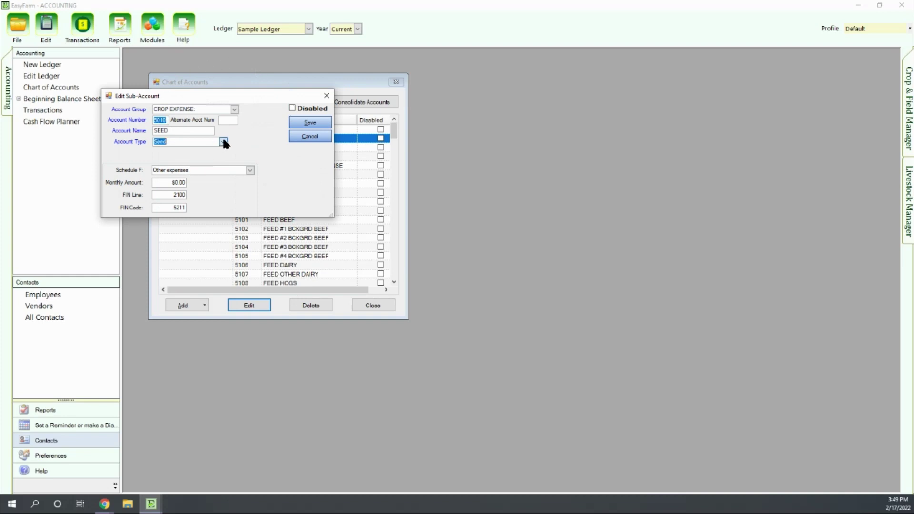
{"action": "left_click", "coordinate": [249, 133]}
{"action": "left_click", "coordinate": [223, 142]}
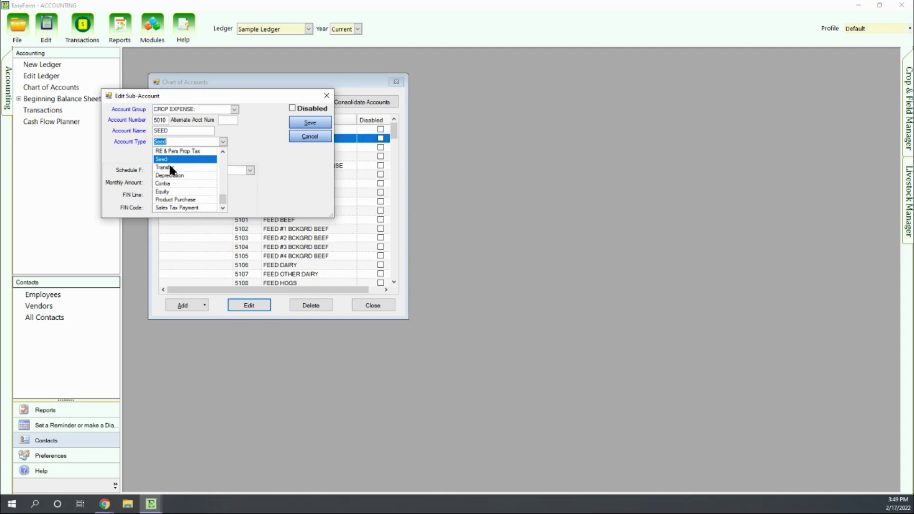
{"action": "left_click", "coordinate": [259, 138]}
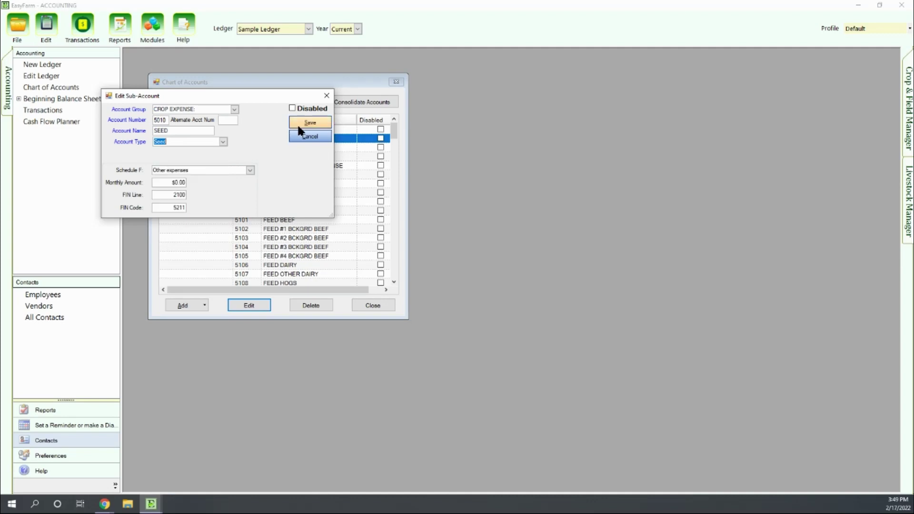
{"action": "left_click", "coordinate": [326, 96]}
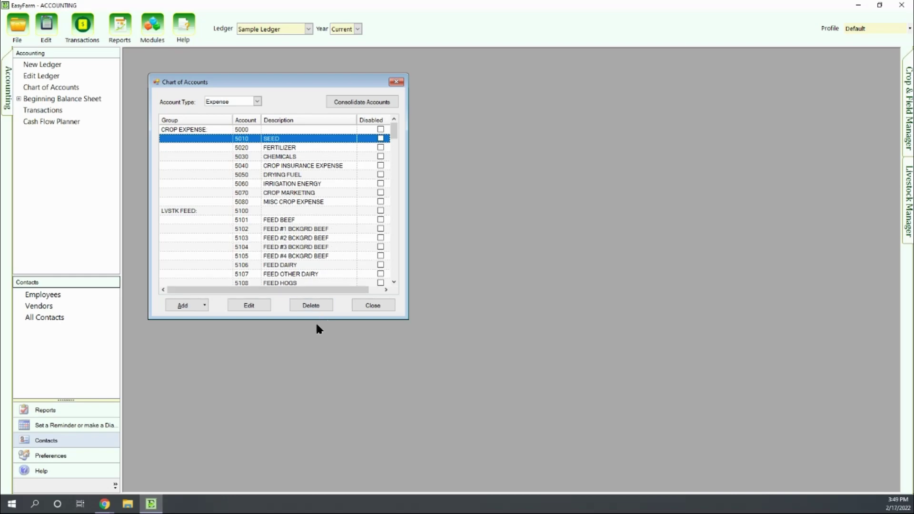
Close the Chart of Accounts window.
{"action": "left_click", "coordinate": [375, 306]}
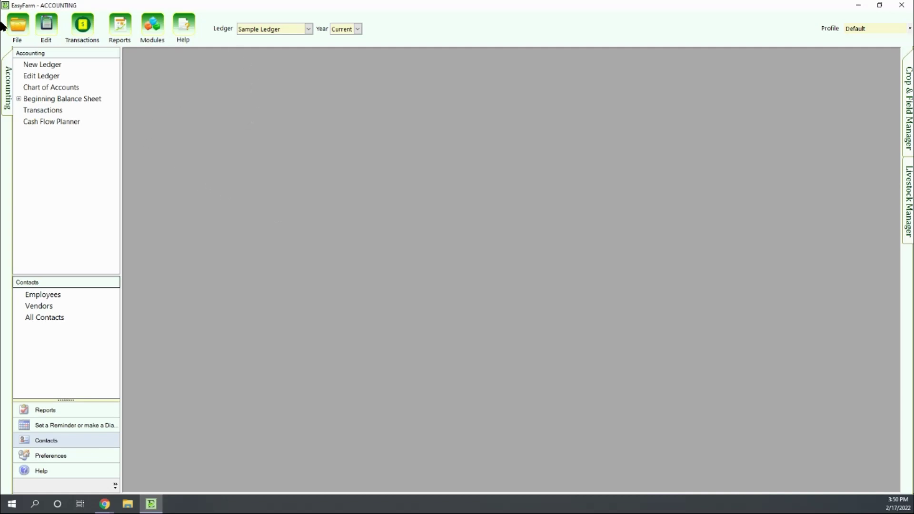
Open the Transactions register for the Sample Ledger's MY BANK account.
{"action": "left_click", "coordinate": [82, 25]}
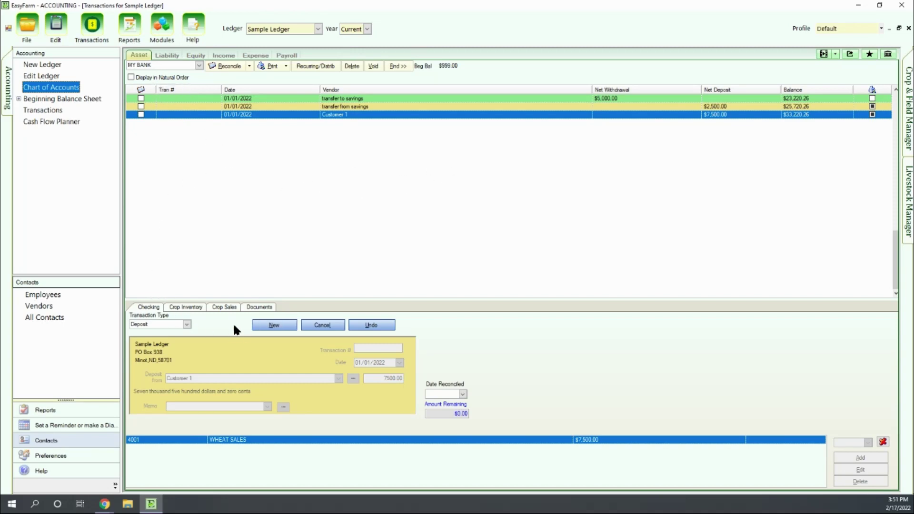
Start a new check payable to Seed Seller for 1500.
{"action": "left_click", "coordinate": [187, 325]}
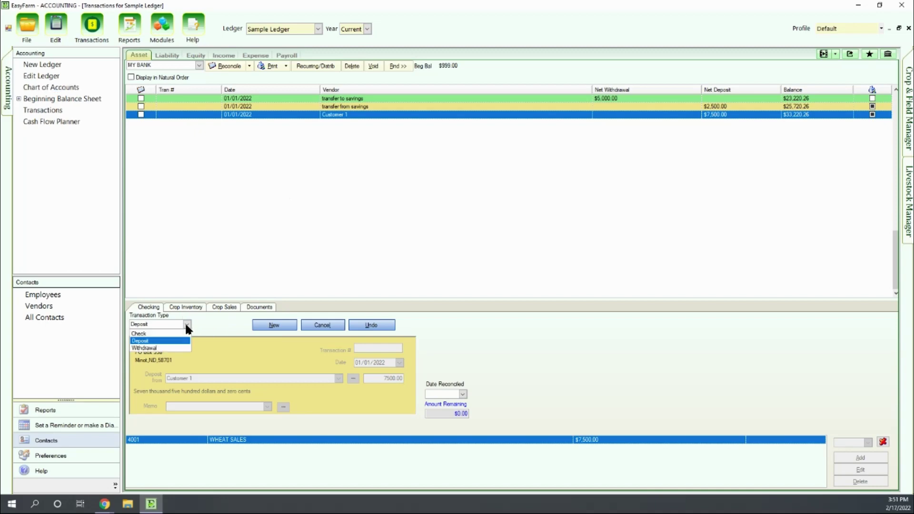
{"action": "left_click", "coordinate": [148, 339]}
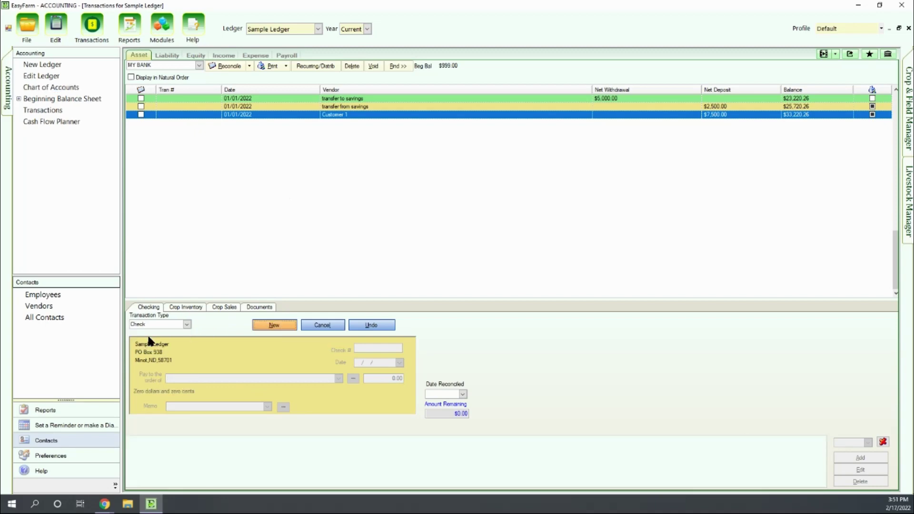
{"action": "left_click", "coordinate": [274, 324]}
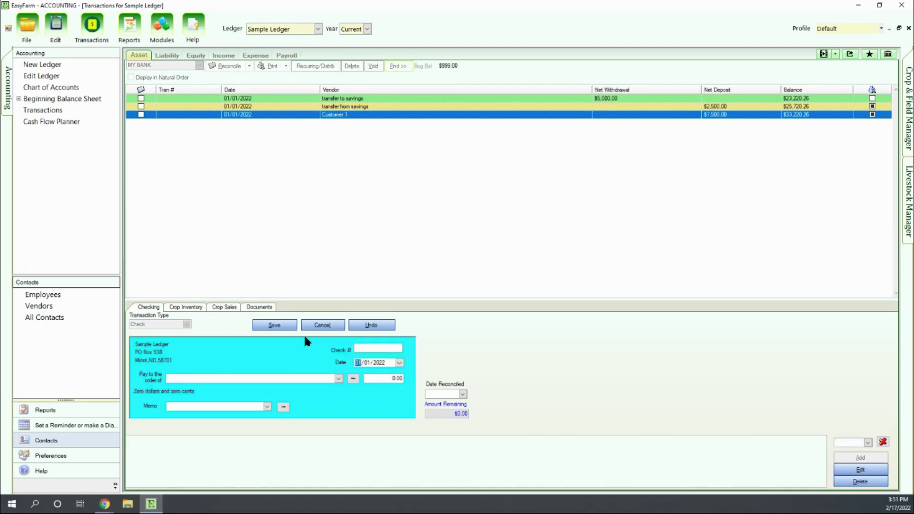
{"action": "left_click", "coordinate": [339, 379]}
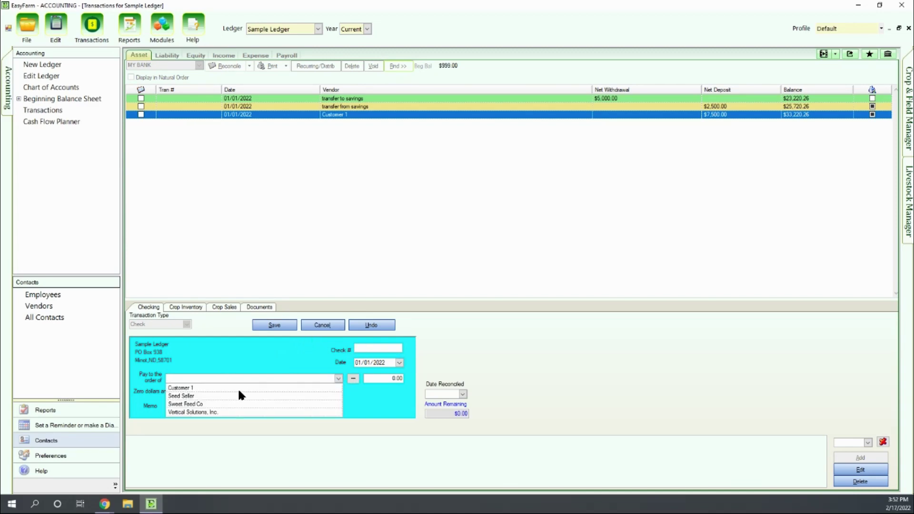
{"action": "left_click", "coordinate": [183, 395]}
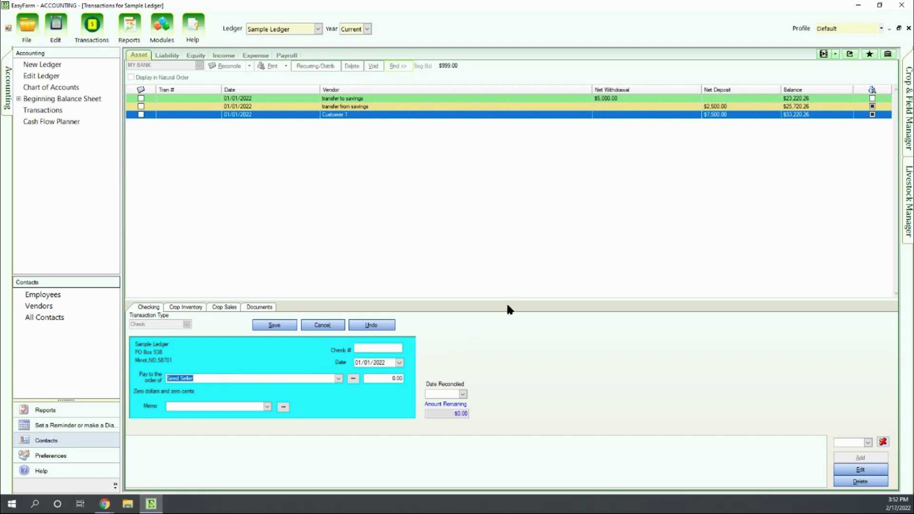
{"action": "left_click_drag", "start_coordinate": [376, 379], "coordinate": [401, 378]}
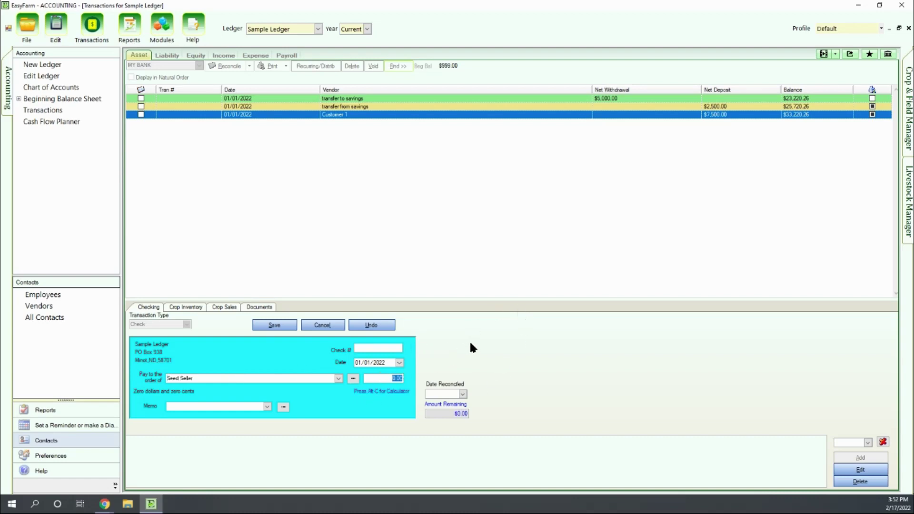
{"action": "type", "text": "1500"}
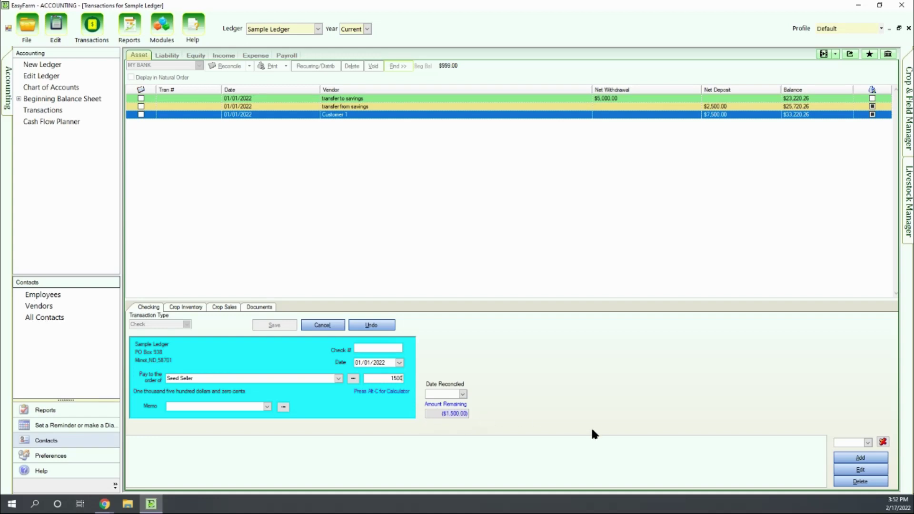
Add and save a distribution line coding the full $1,500.00 to 5010 SEED.
{"action": "left_click", "coordinate": [864, 458]}
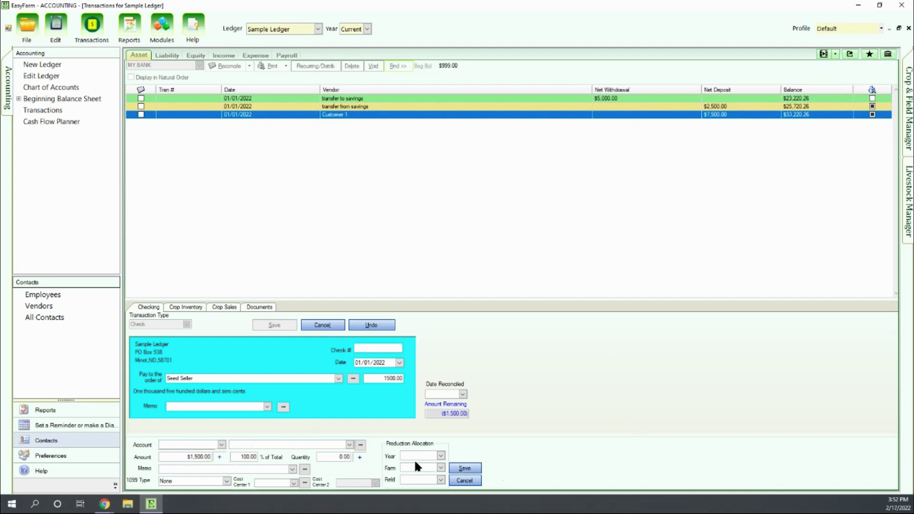
{"action": "left_click", "coordinate": [220, 444]}
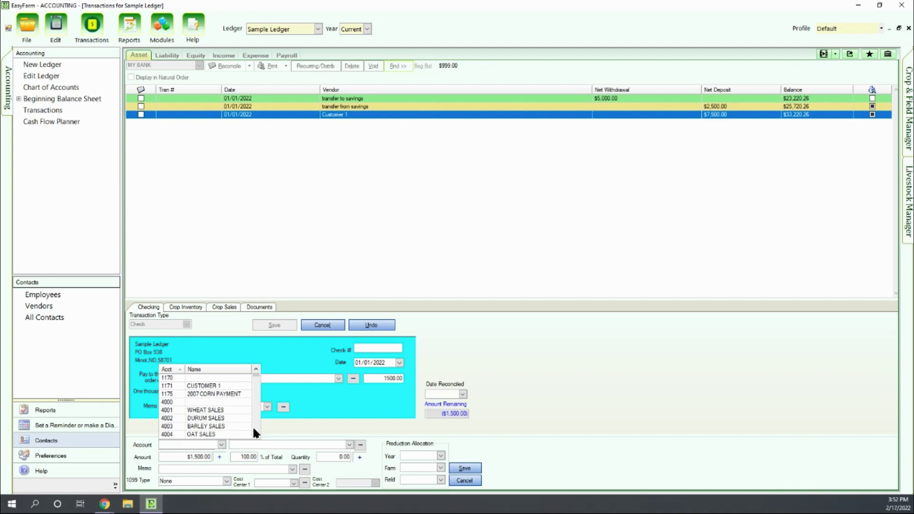
{"action": "scroll", "coordinate": [248, 427], "scroll_direction": "down", "scroll_amount": 8}
{"action": "scroll", "coordinate": [248, 425], "scroll_direction": "down", "scroll_amount": 8}
{"action": "scroll", "coordinate": [248, 426], "scroll_direction": "down", "scroll_amount": 8}
{"action": "scroll", "coordinate": [249, 426], "scroll_direction": "down", "scroll_amount": 6}
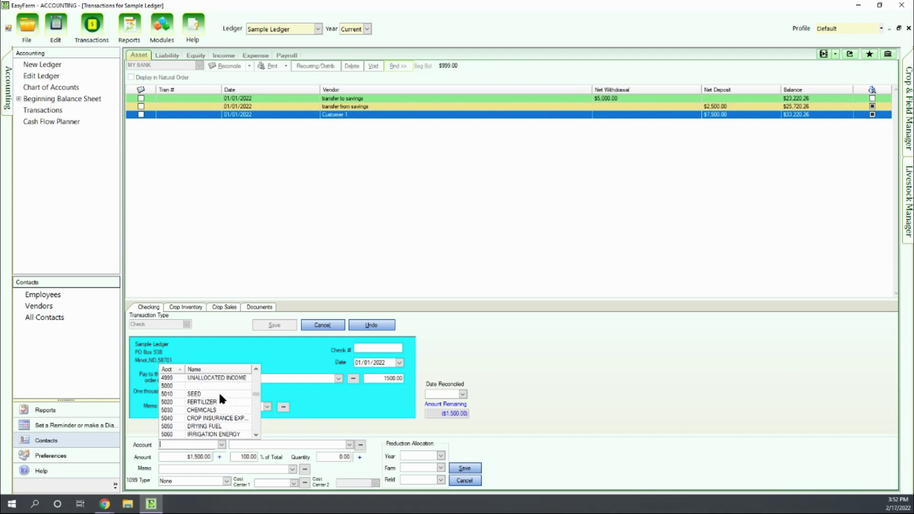
{"action": "left_click", "coordinate": [199, 395]}
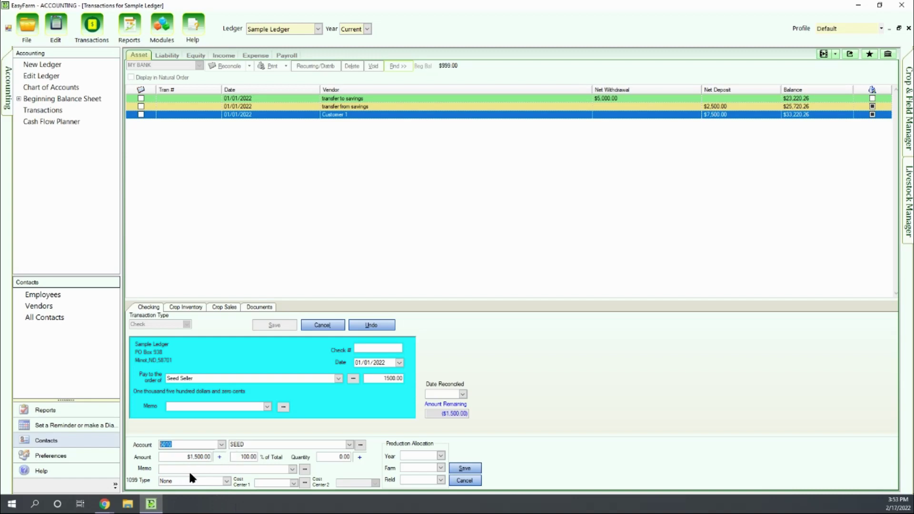
{"action": "left_click", "coordinate": [468, 467]}
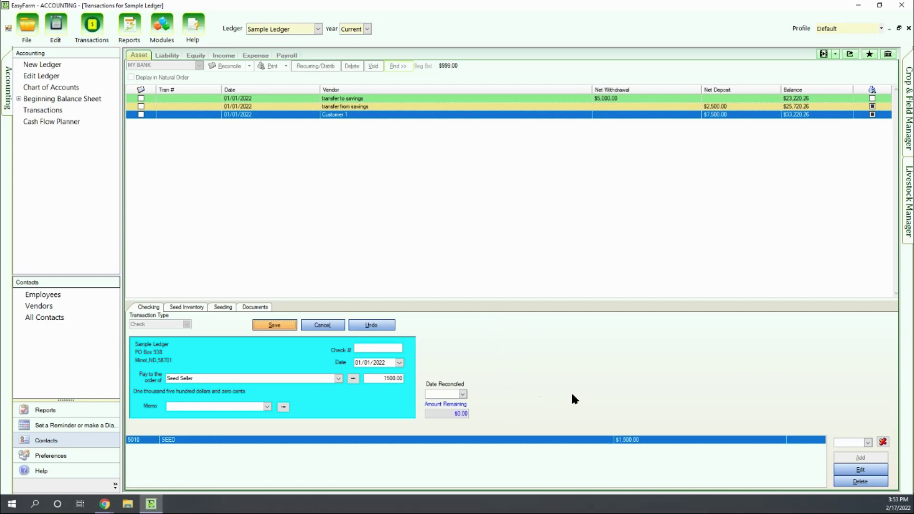
Save the $1,500.00 Seed Seller check and add a new Seed Inventory entry.
{"action": "left_click", "coordinate": [273, 324]}
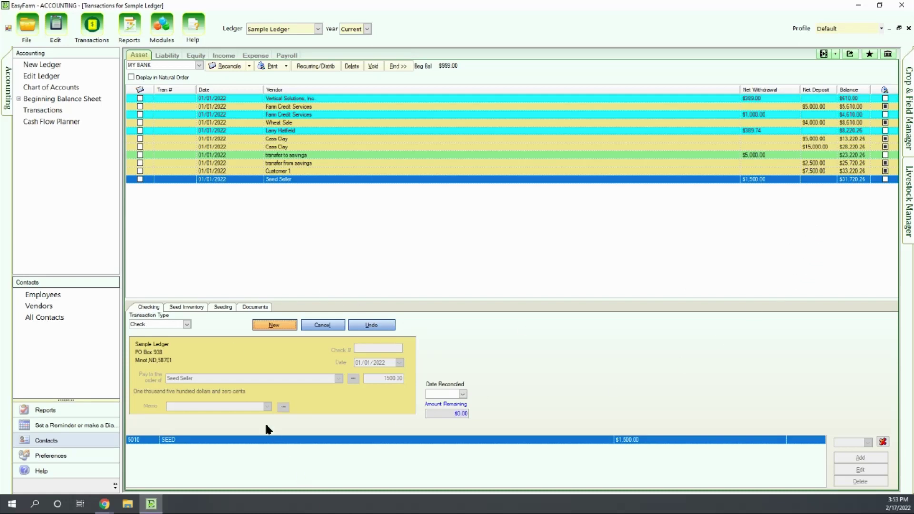
{"action": "left_click", "coordinate": [189, 307]}
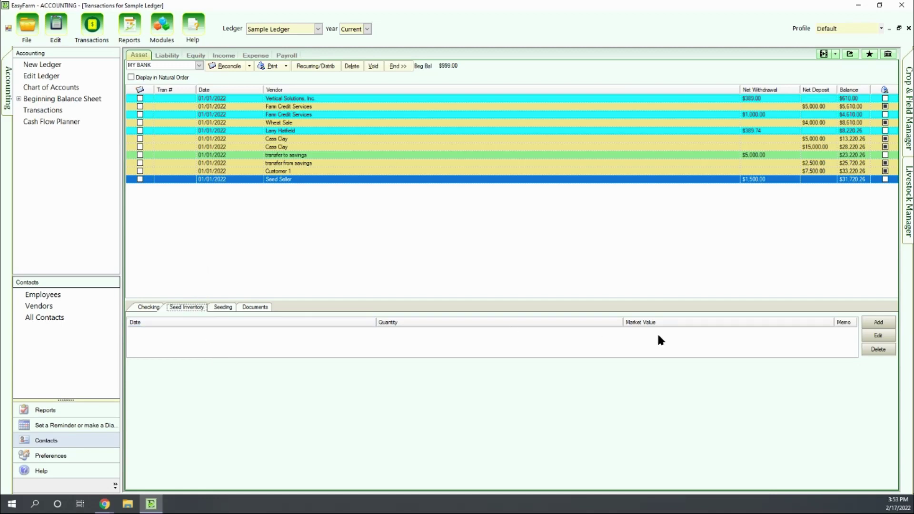
{"action": "left_click", "coordinate": [878, 322]}
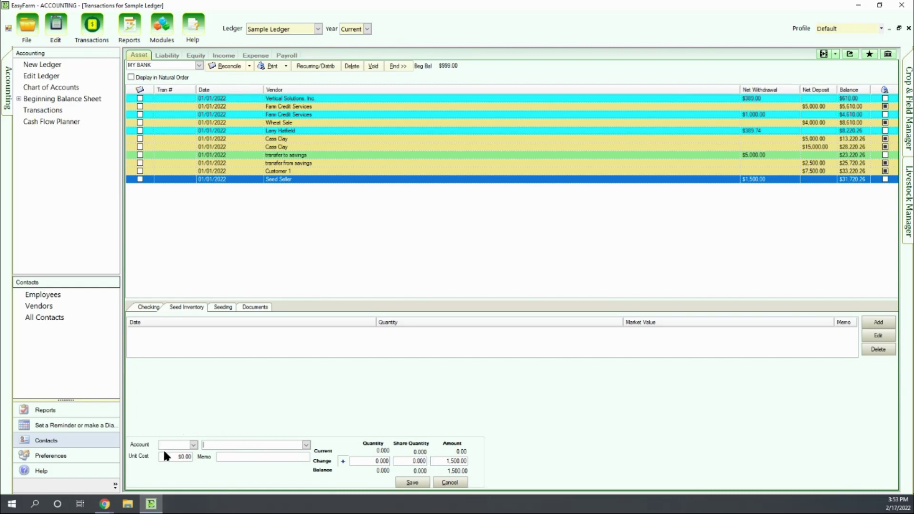
Enter a $10.00 unit cost with account 5010 SEED and try saving the inventory entry.
{"action": "left_click", "coordinate": [173, 457]}
{"action": "type", "text": "10"}
{"action": "key", "text": "Tab"}
{"action": "left_click", "coordinate": [194, 445]}
{"action": "scroll", "coordinate": [233, 413], "scroll_direction": "down", "scroll_amount": 10}
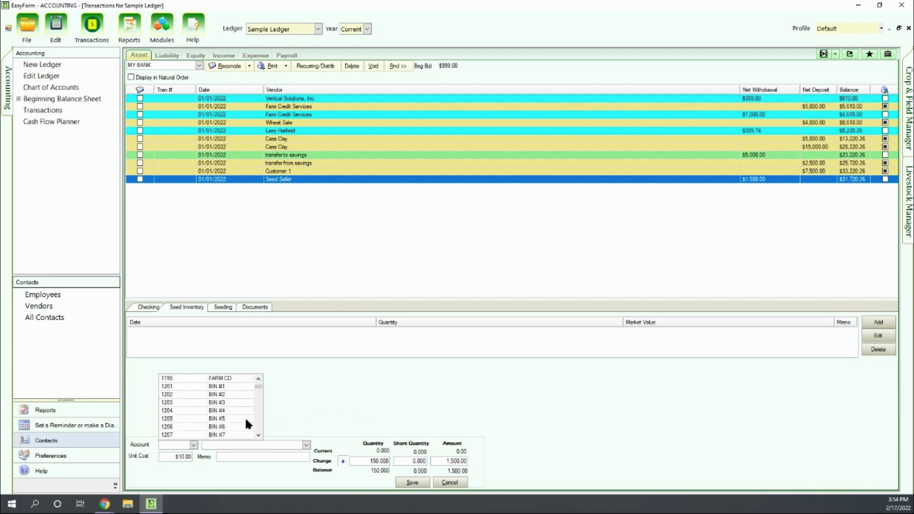
{"action": "scroll", "coordinate": [247, 420], "scroll_direction": "down", "scroll_amount": 4}
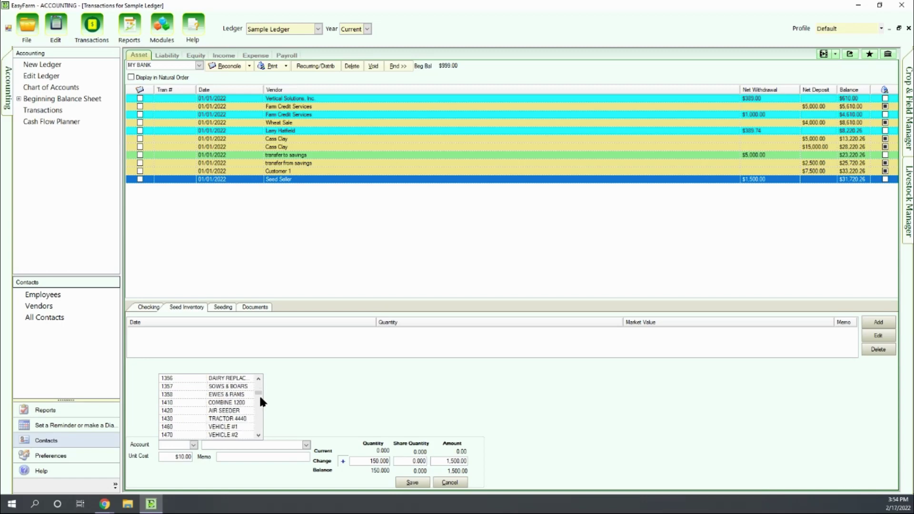
{"action": "left_click_drag", "start_coordinate": [257, 391], "coordinate": [260, 412]}
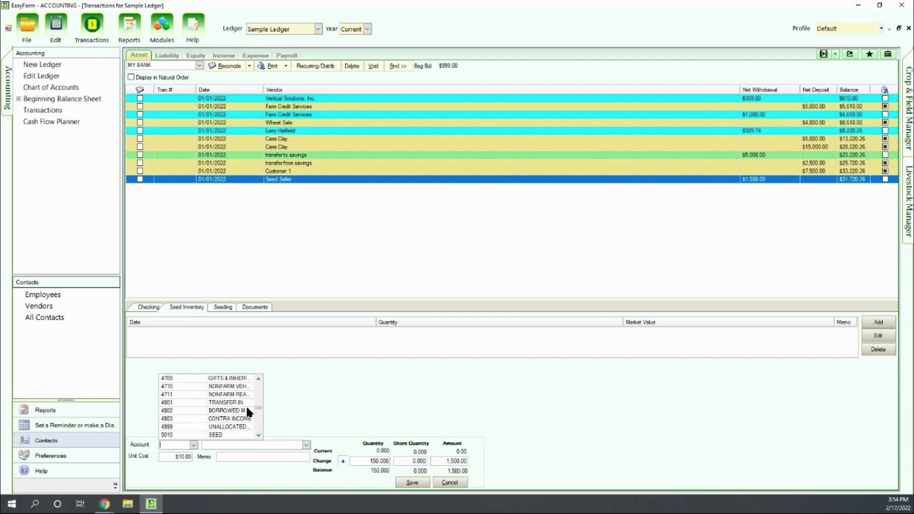
{"action": "left_click", "coordinate": [208, 433]}
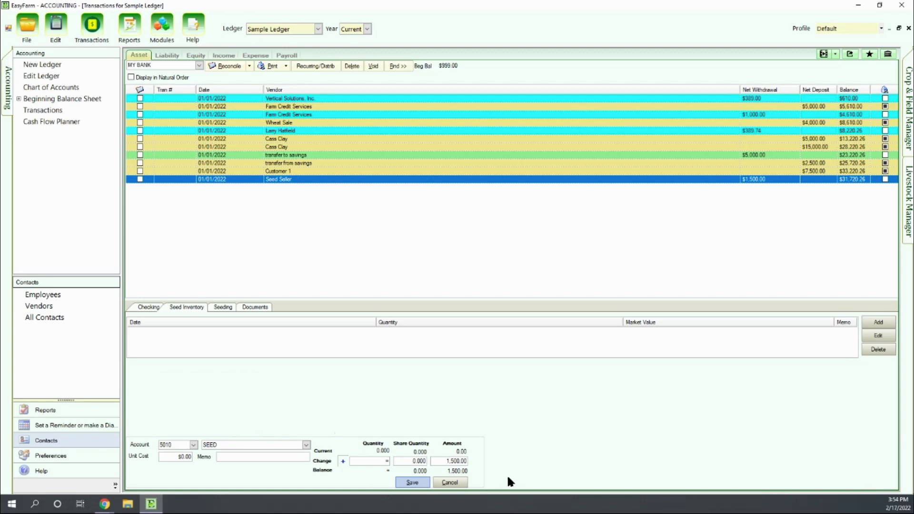
{"action": "left_click", "coordinate": [410, 483]}
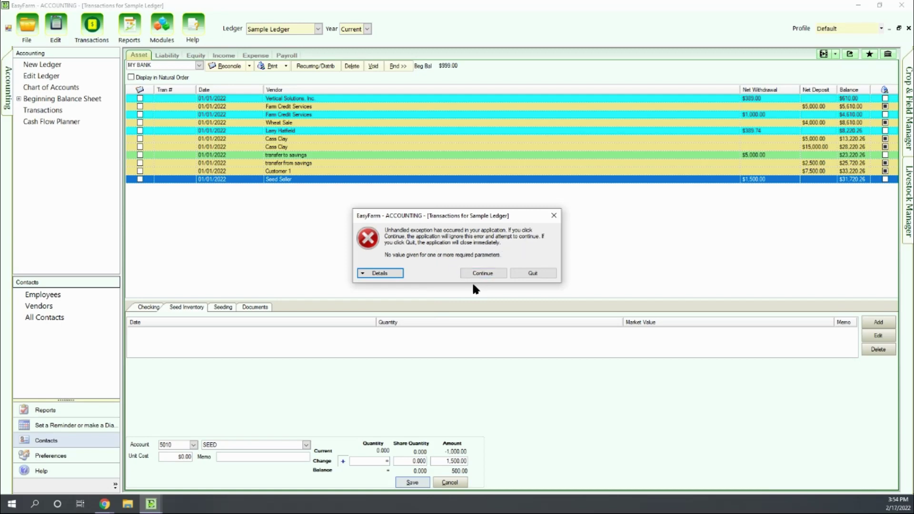
Dismiss the error and change the inventory account to 1201 BIN #1.
{"action": "left_click", "coordinate": [483, 273]}
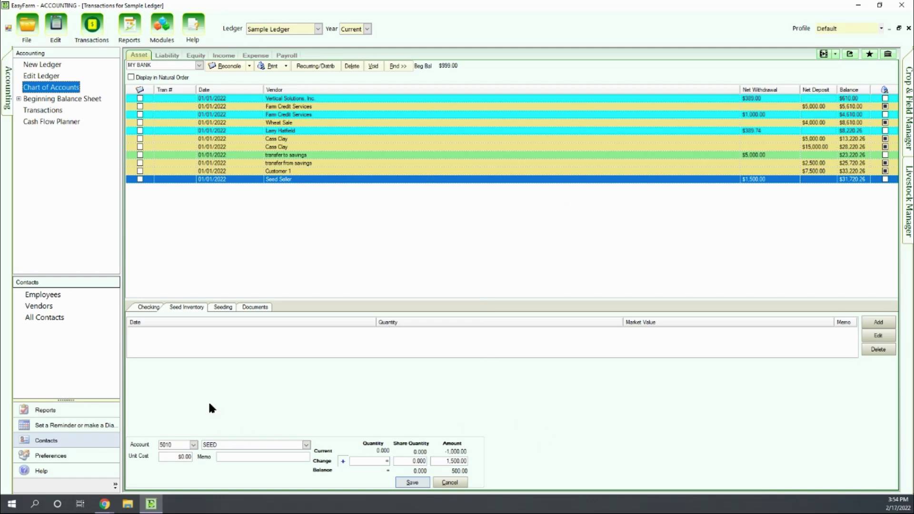
{"action": "left_click", "coordinate": [192, 445]}
{"action": "scroll", "coordinate": [208, 419], "scroll_direction": "up", "scroll_amount": 5}
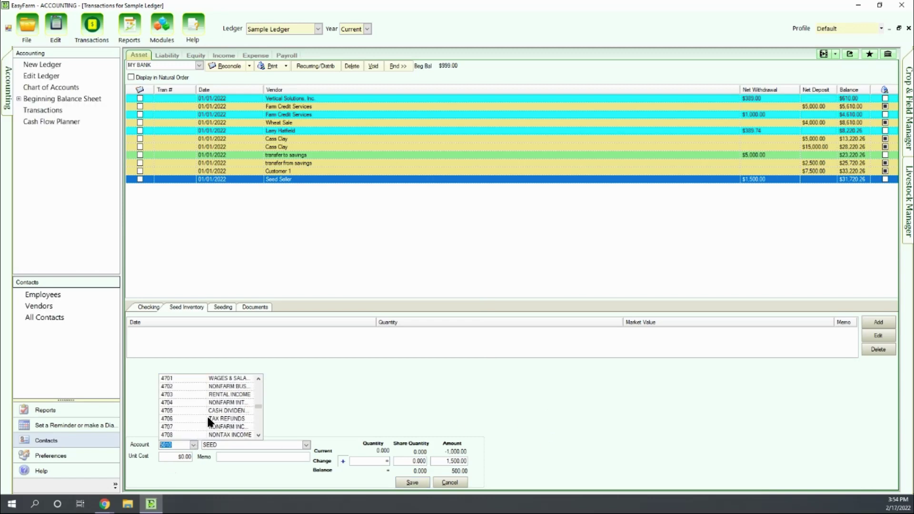
{"action": "scroll", "coordinate": [228, 419], "scroll_direction": "up", "scroll_amount": 3}
{"action": "left_click_drag", "start_coordinate": [255, 403], "coordinate": [261, 370]}
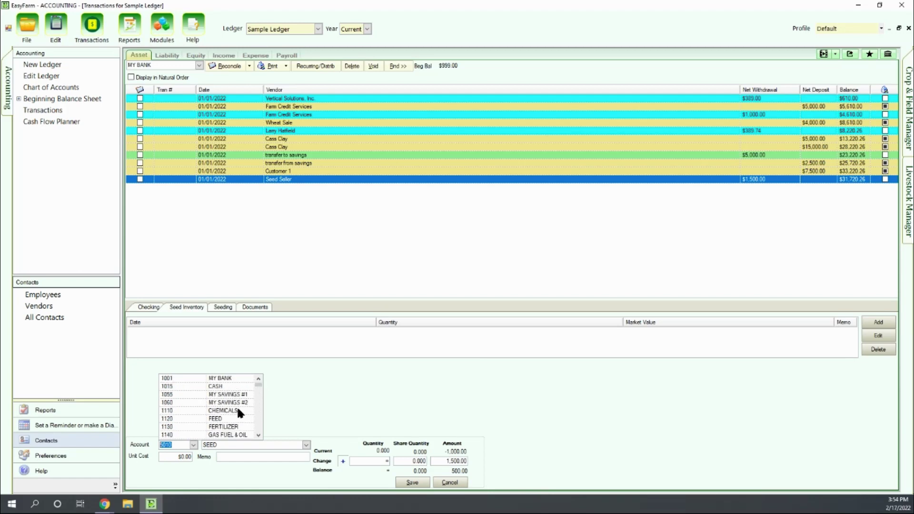
{"action": "scroll", "coordinate": [224, 413], "scroll_direction": "down", "scroll_amount": 1}
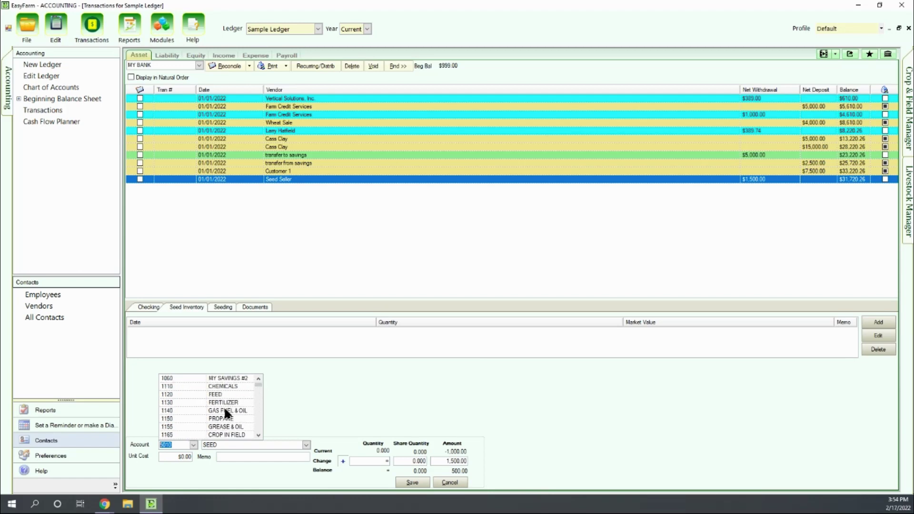
{"action": "scroll", "coordinate": [232, 413], "scroll_direction": "down", "scroll_amount": 1}
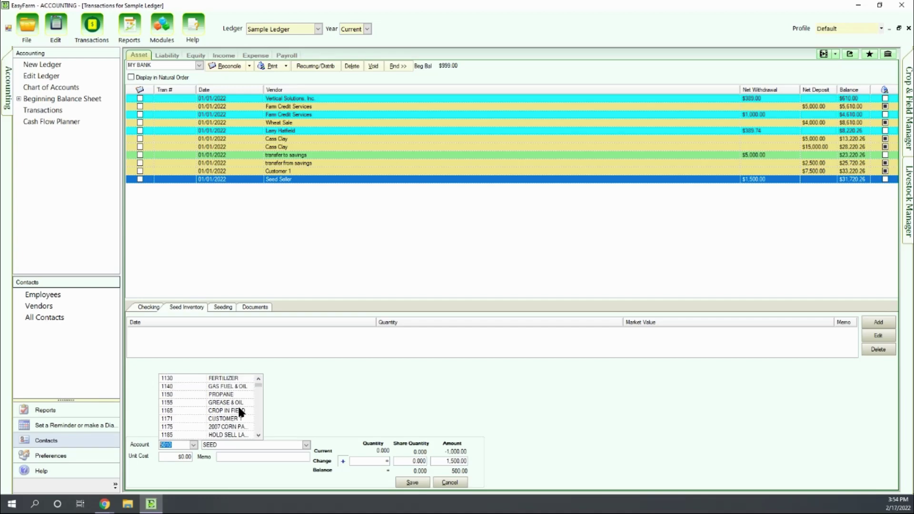
{"action": "scroll", "coordinate": [235, 413], "scroll_direction": "down", "scroll_amount": 1}
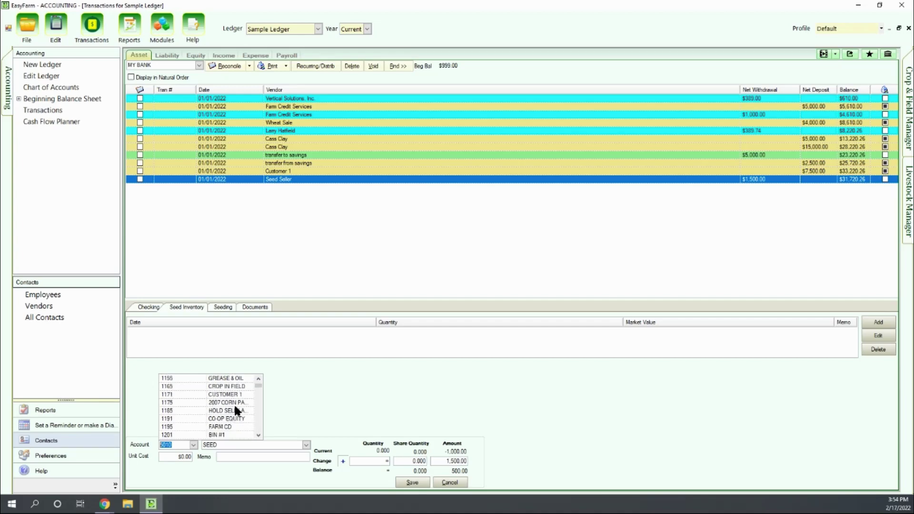
{"action": "scroll", "coordinate": [237, 415], "scroll_direction": "down", "scroll_amount": 1}
{"action": "left_click", "coordinate": [214, 411]}
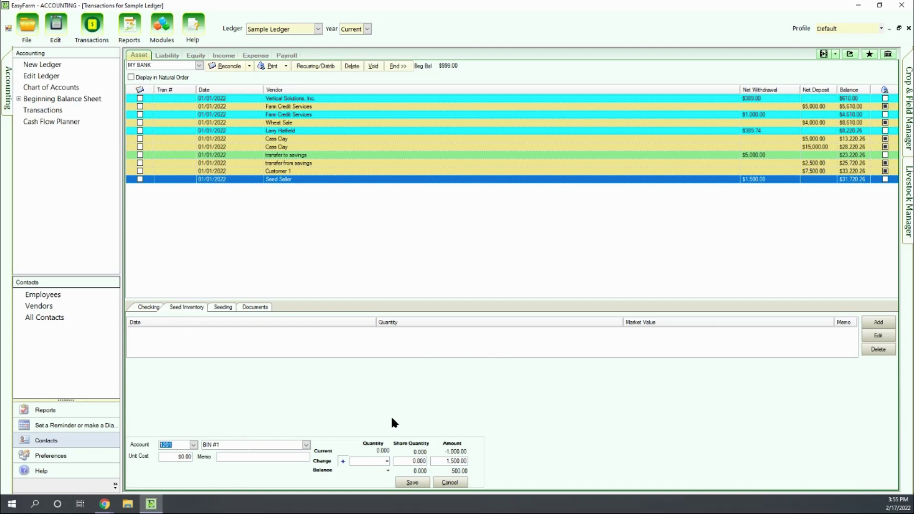
Re-enter the 10 unit cost and save the 150-unit bin #1 entry.
{"action": "left_click", "coordinate": [172, 458]}
{"action": "double_click", "coordinate": [193, 460]}
{"action": "type", "text": "10"}
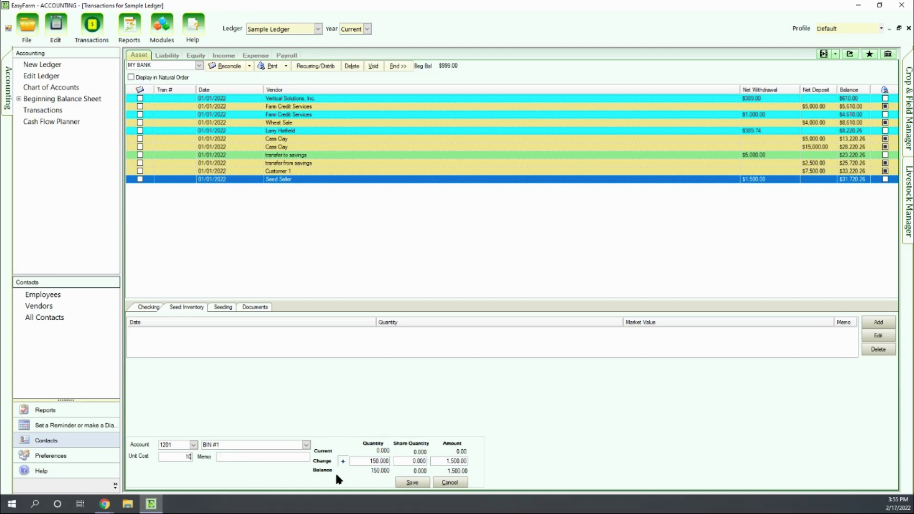
{"action": "left_click", "coordinate": [413, 483]}
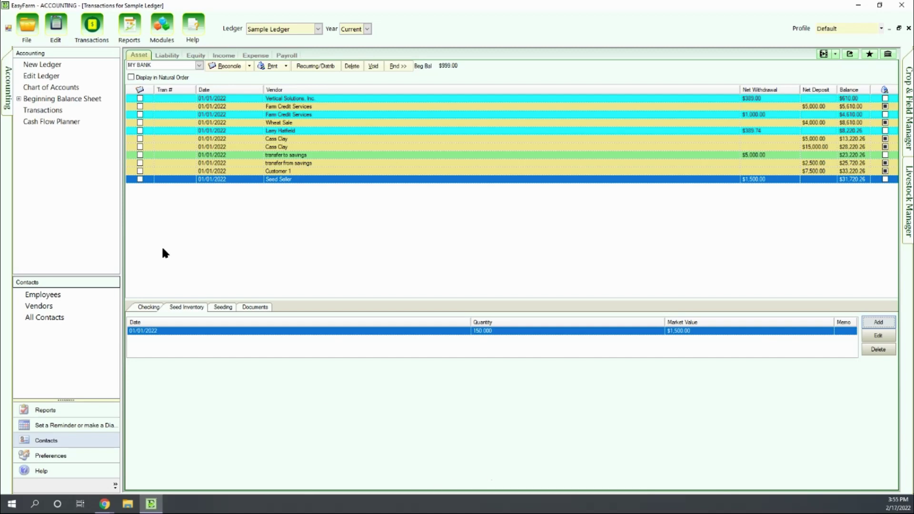
Show the Seed Seller check in the Checking view and abandon a new blank entry.
{"action": "left_click", "coordinate": [143, 307]}
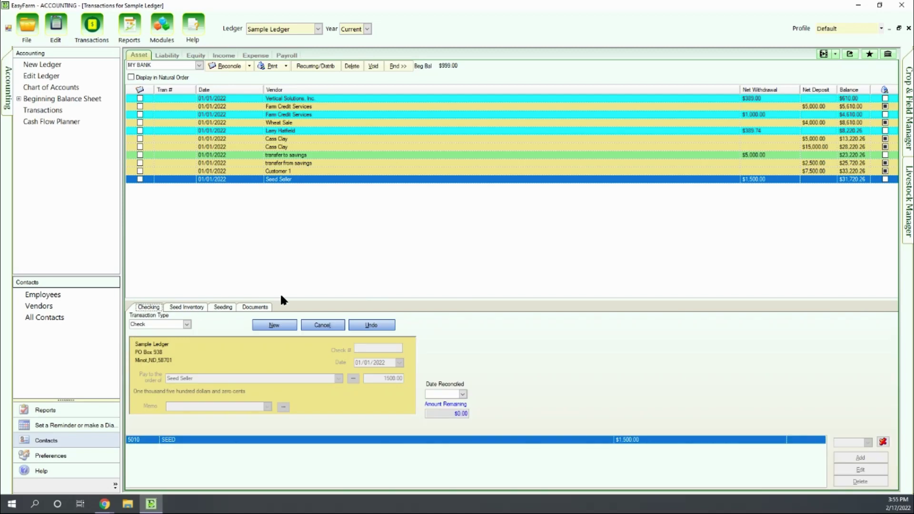
{"action": "left_click", "coordinate": [274, 326]}
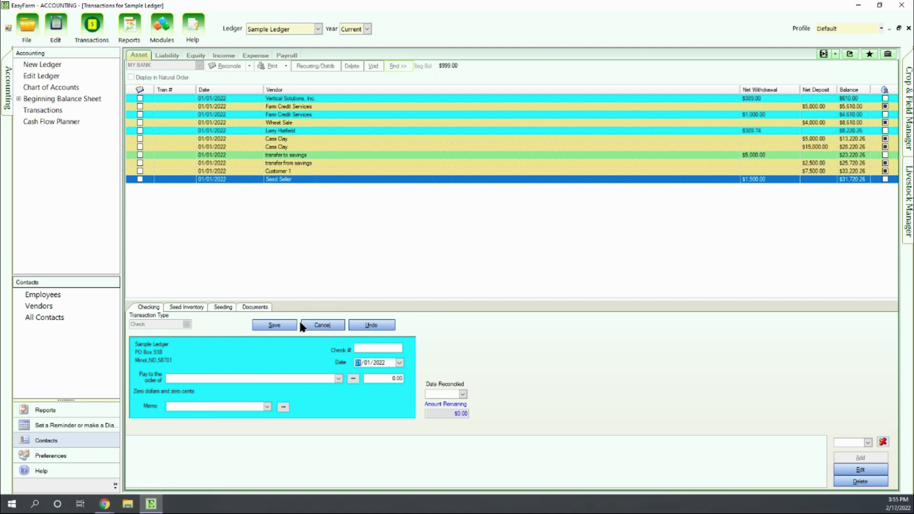
{"action": "left_click", "coordinate": [322, 326]}
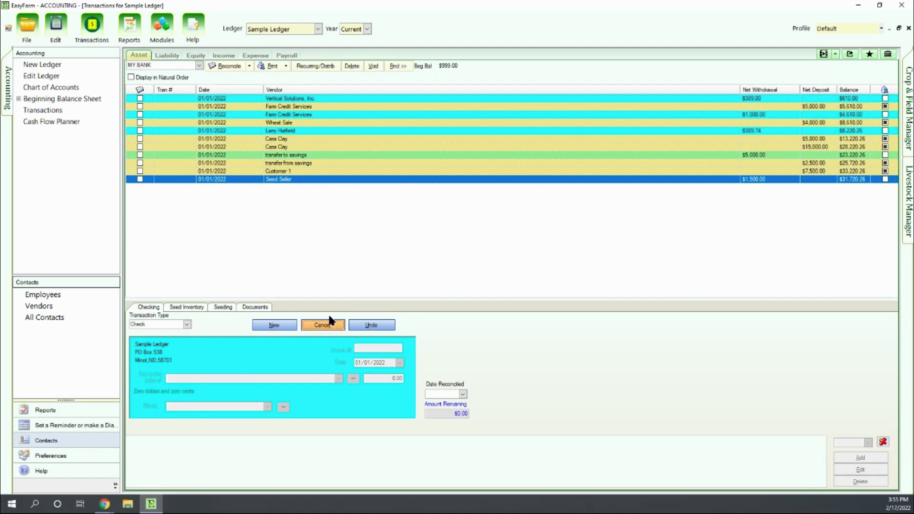
Switch the transaction type to Deposit, then cancel the pending deposit.
{"action": "left_click", "coordinate": [191, 324]}
{"action": "left_click", "coordinate": [151, 339]}
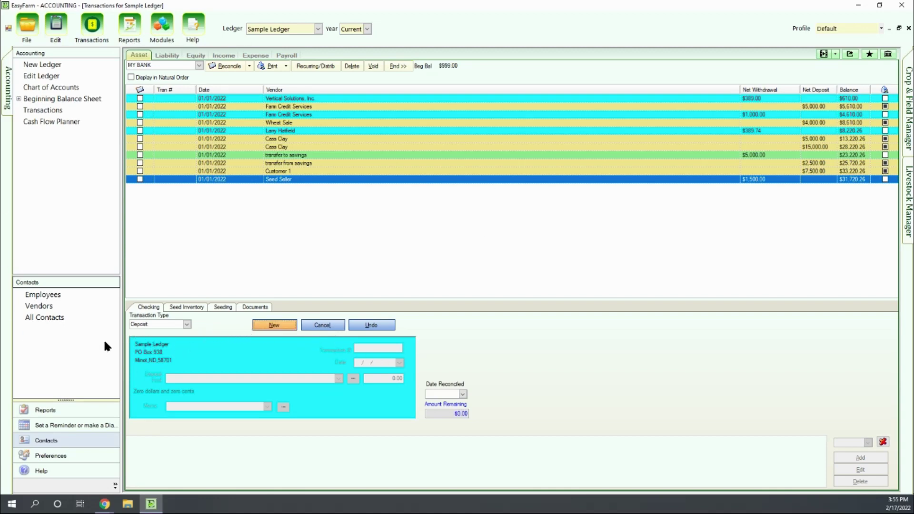
{"action": "left_click", "coordinate": [327, 325]}
Flag the $1,500 Seed Seller check for printing and start printing checks.
{"action": "left_click", "coordinate": [274, 180]}
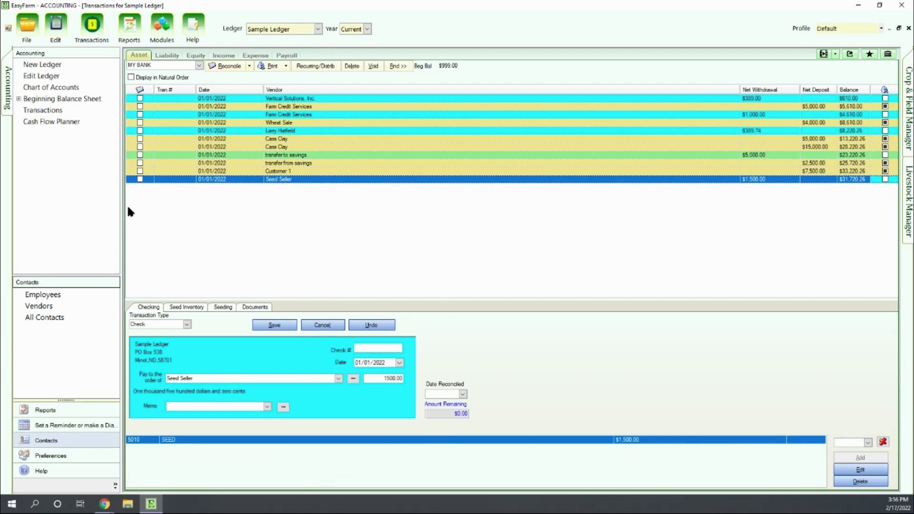
{"action": "left_click", "coordinate": [139, 179]}
{"action": "left_click", "coordinate": [285, 66]}
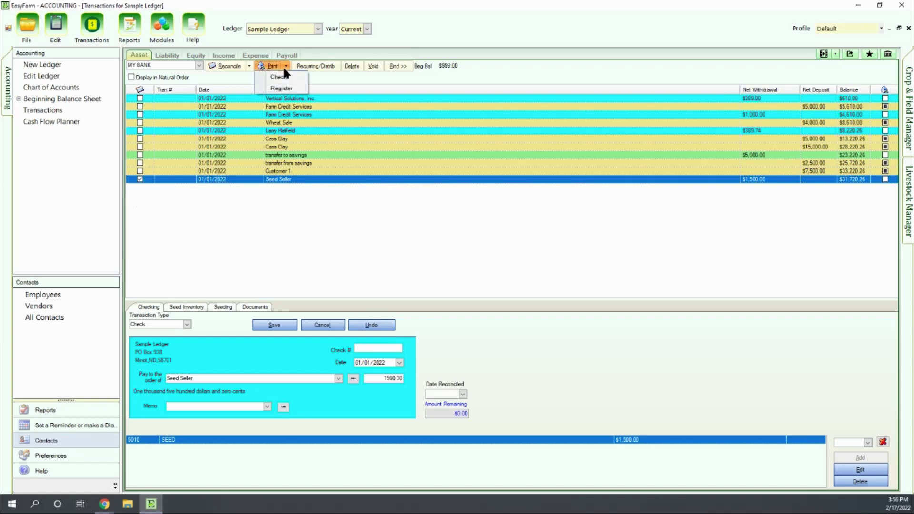
{"action": "left_click", "coordinate": [278, 76]}
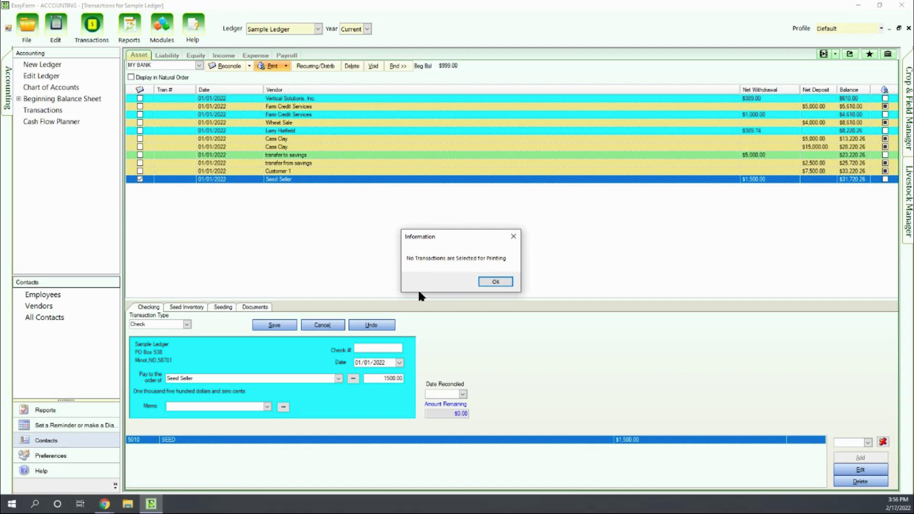
{"action": "left_click", "coordinate": [497, 282]}
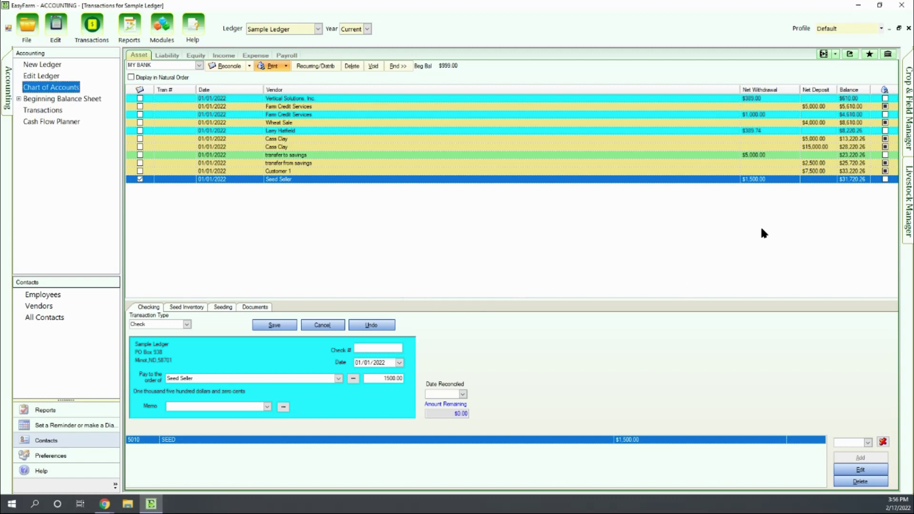
{"action": "left_click", "coordinate": [885, 180]}
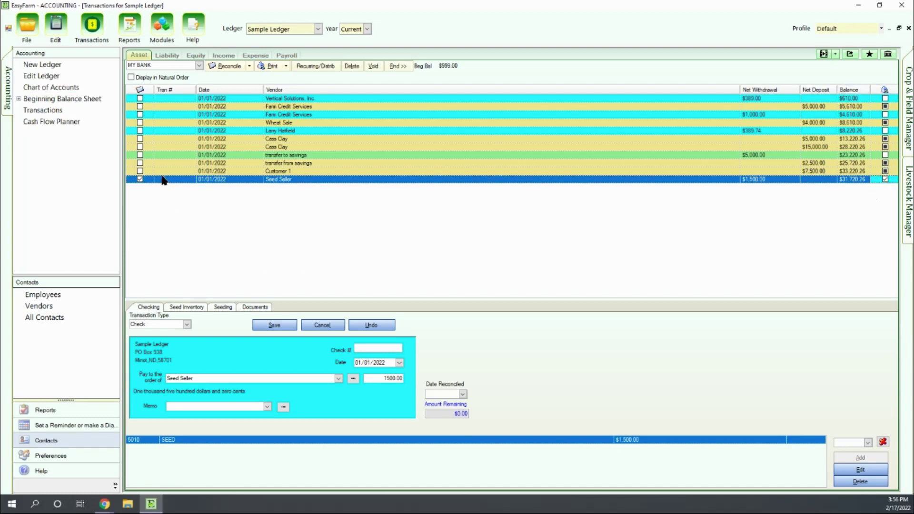
{"action": "left_click", "coordinate": [142, 179]}
{"action": "left_click", "coordinate": [277, 65]}
{"action": "left_click", "coordinate": [277, 77]}
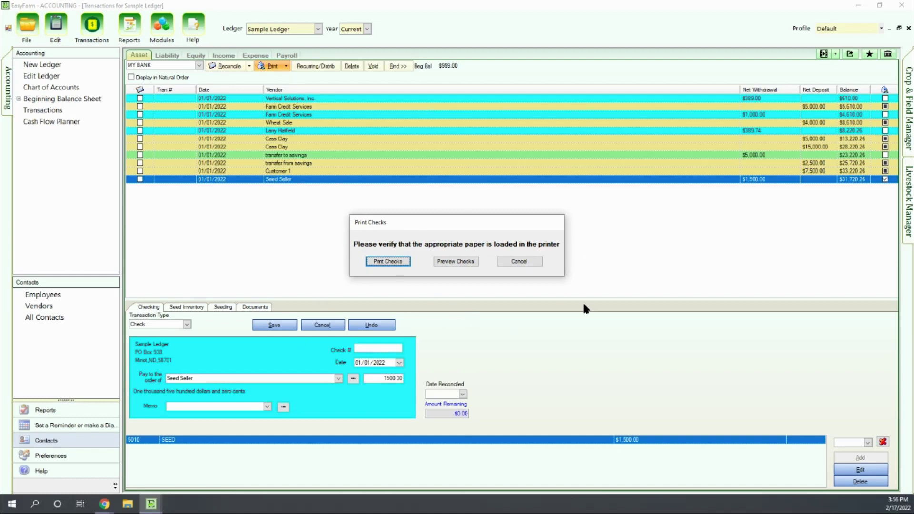
Preview the Seed Seller check in the Report Viewer, then close the preview.
{"action": "left_click", "coordinate": [468, 261]}
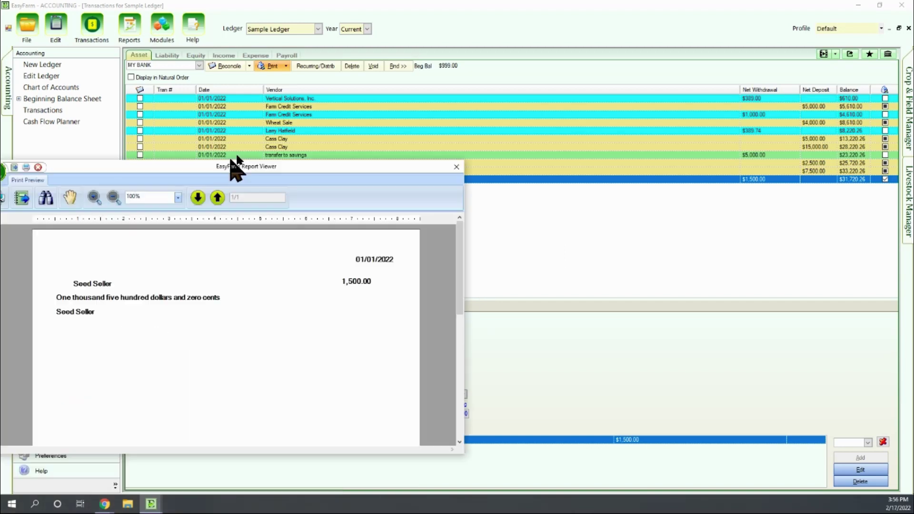
{"action": "left_click_drag", "start_coordinate": [261, 153], "coordinate": [394, 102]}
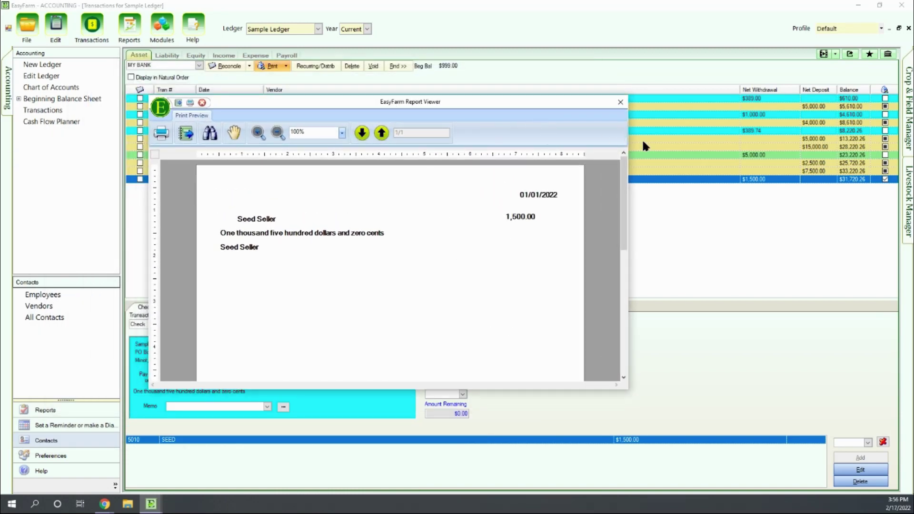
{"action": "left_click", "coordinate": [621, 103]}
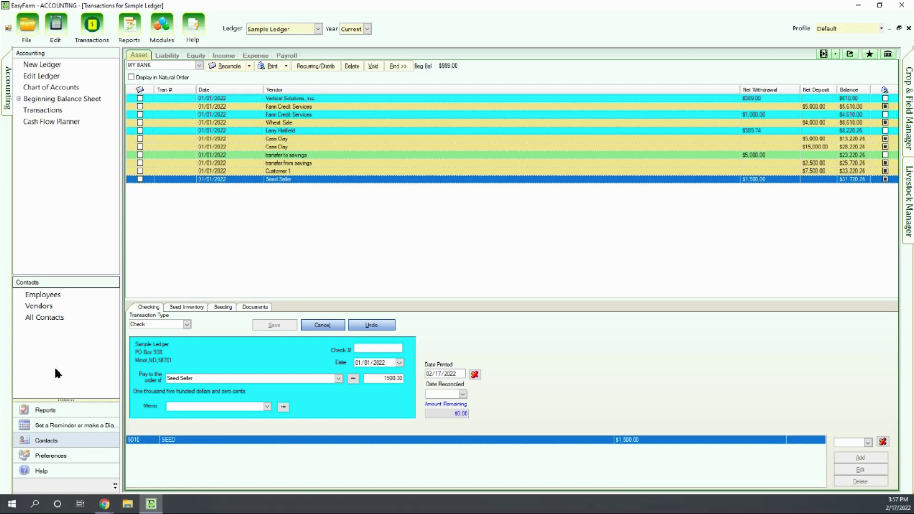
Close the transactions window, review Customer 1's vendor details in All Contacts, and close without saving.
{"action": "key", "text": "ctrl+F4"}
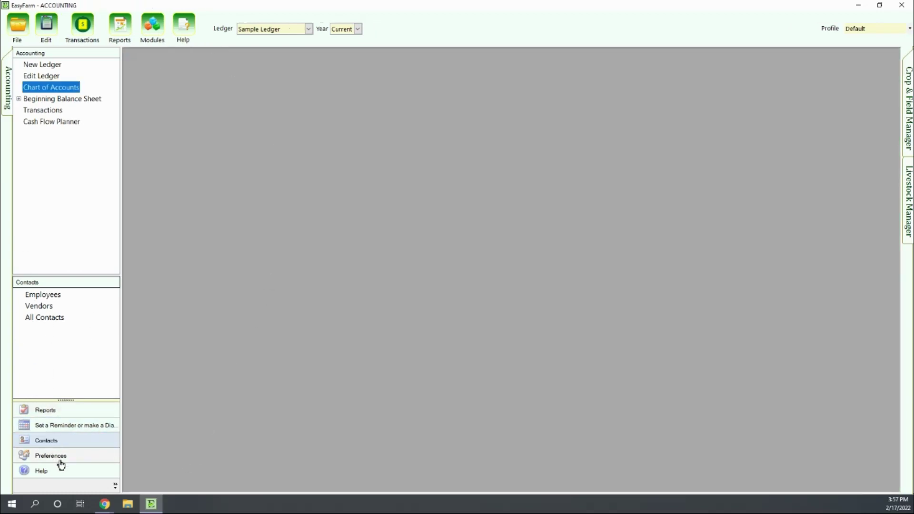
{"action": "left_click", "coordinate": [48, 317]}
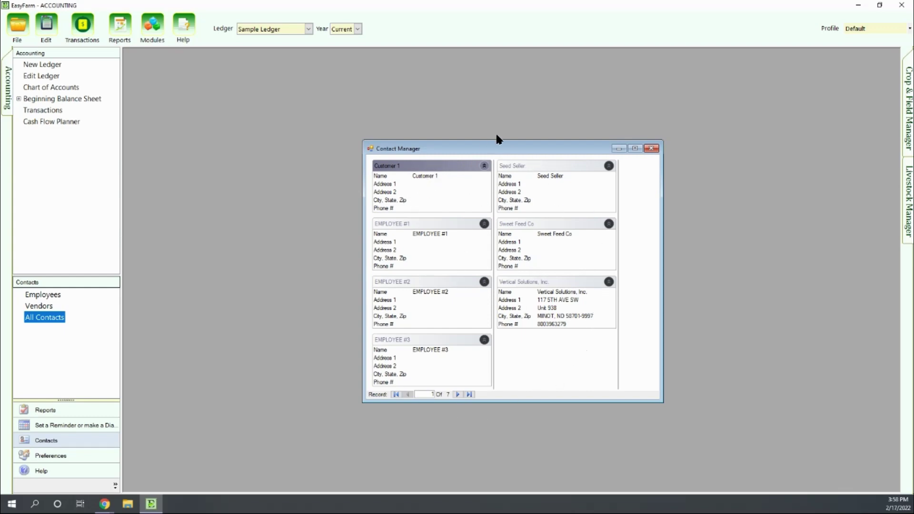
{"action": "left_click", "coordinate": [484, 166]}
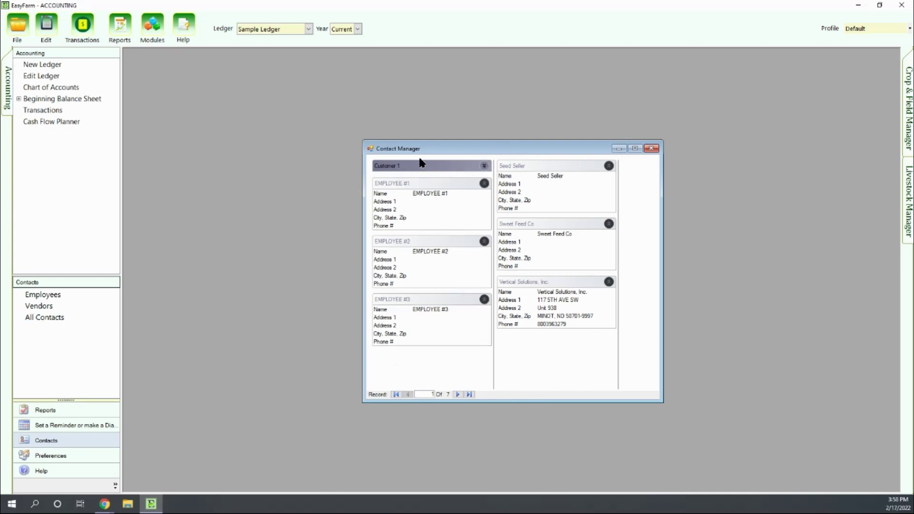
{"action": "left_click", "coordinate": [485, 165]}
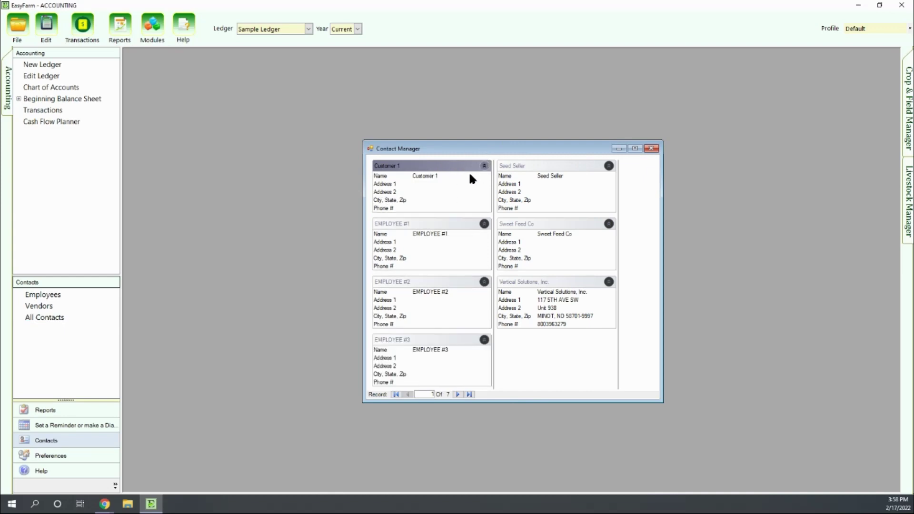
{"action": "double_click", "coordinate": [422, 179]}
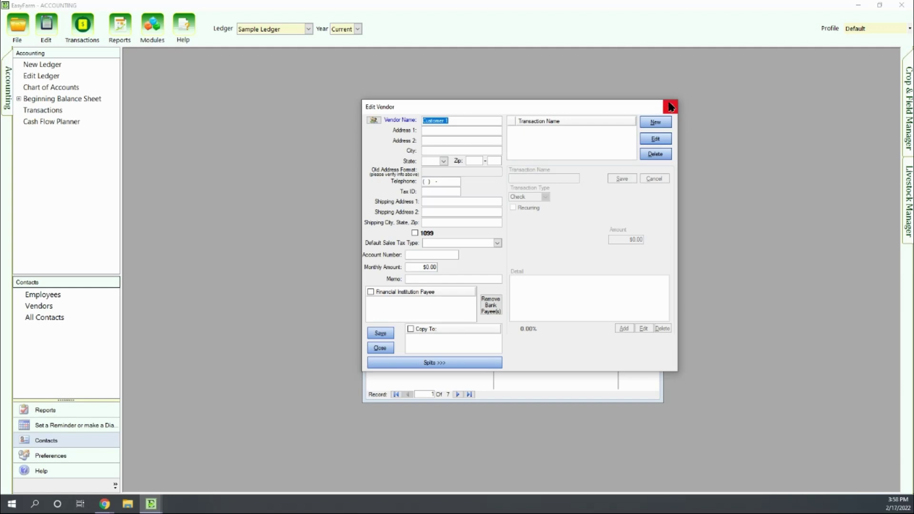
{"action": "left_click", "coordinate": [669, 106]}
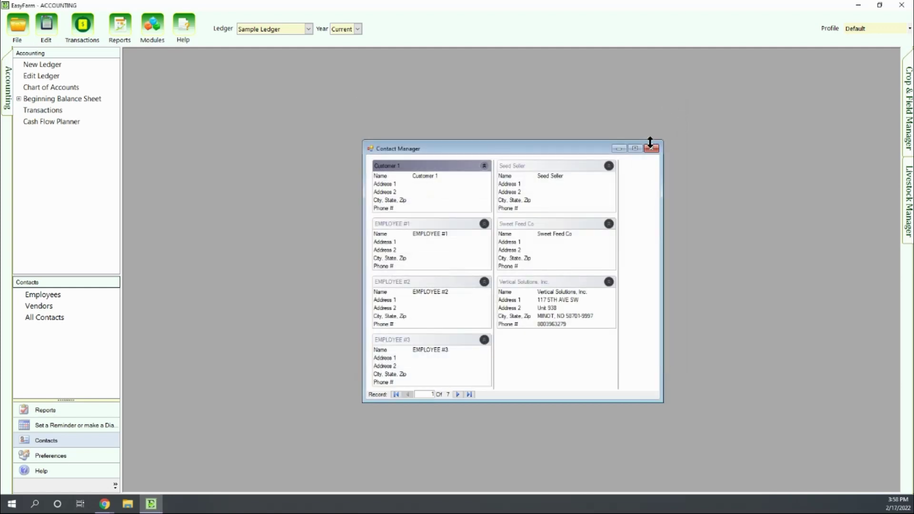
{"action": "left_click", "coordinate": [652, 149]}
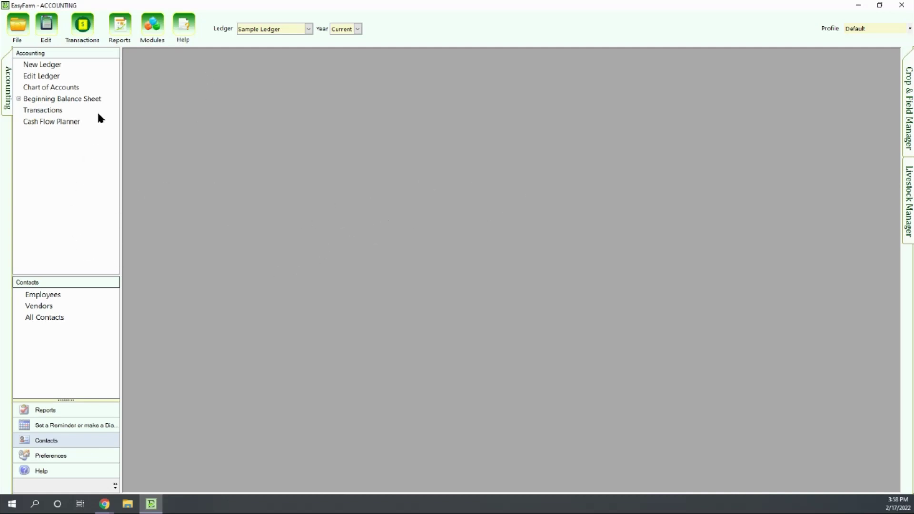
Open Preferences to view Default Payroll Settings: 1.50 overtime multiplier, Social Security 6.20, Medicare 1.45.
{"action": "left_click", "coordinate": [75, 42]}
{"action": "left_click", "coordinate": [45, 457]}
{"action": "left_click", "coordinate": [33, 352]}
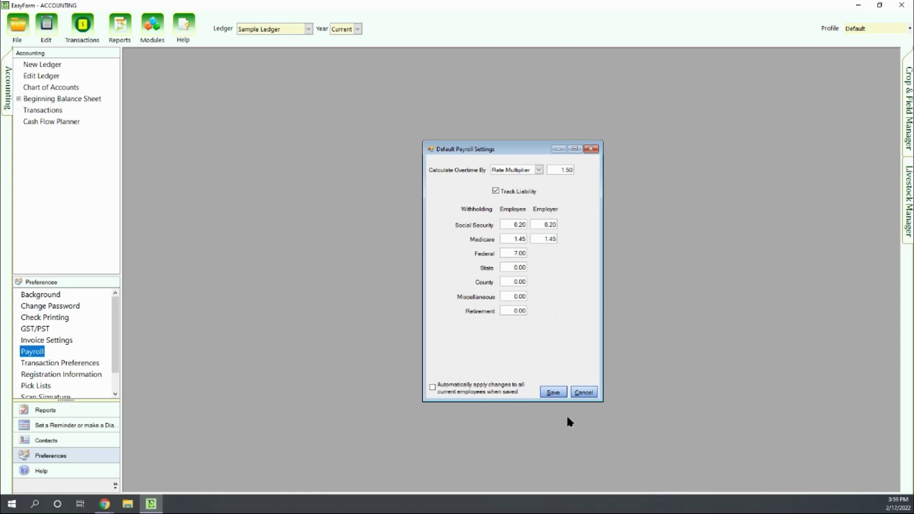
{"action": "left_click", "coordinate": [590, 394]}
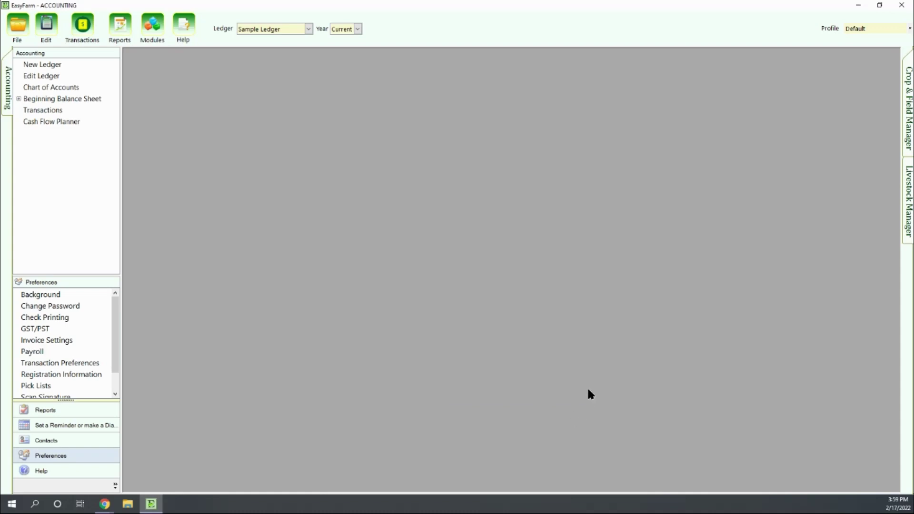